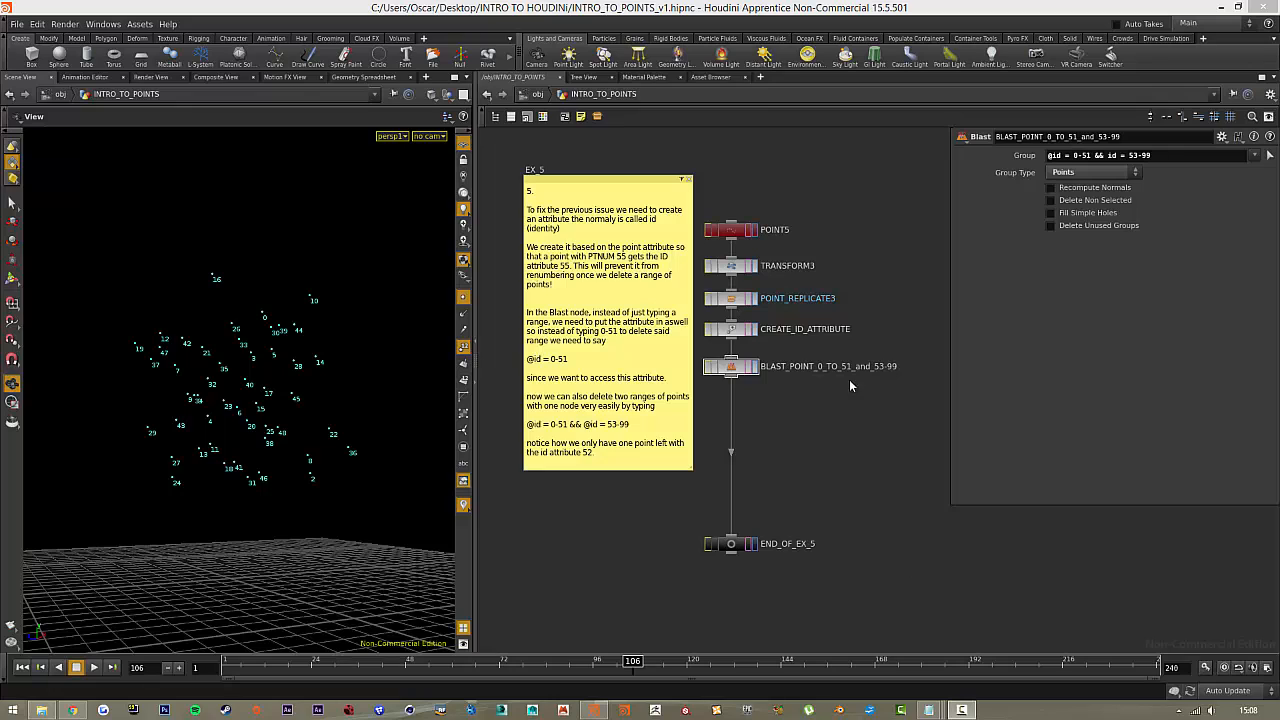
# Step: Examine the CREATE_ID_ATTRIBUTE node that follows the point replicate, reviewing its attribute name, local variable, type, precision and value expression
pyautogui.click(731, 304)
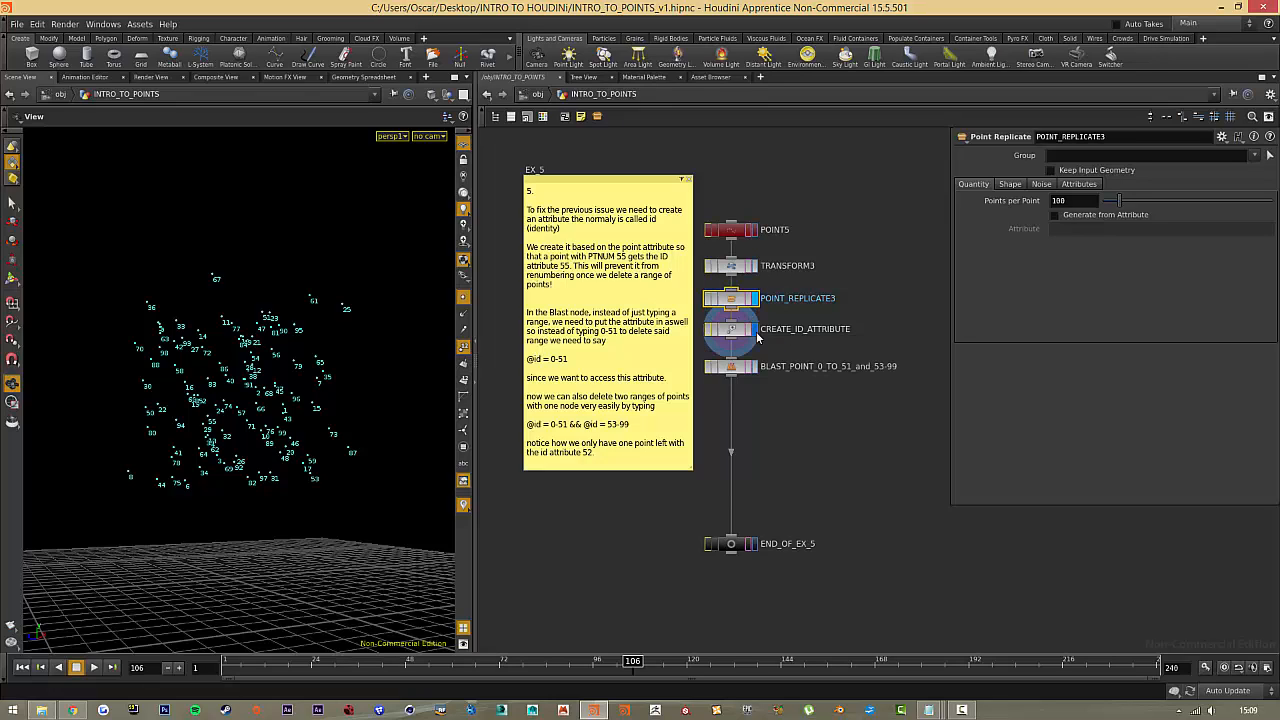
pyautogui.click(731, 329)
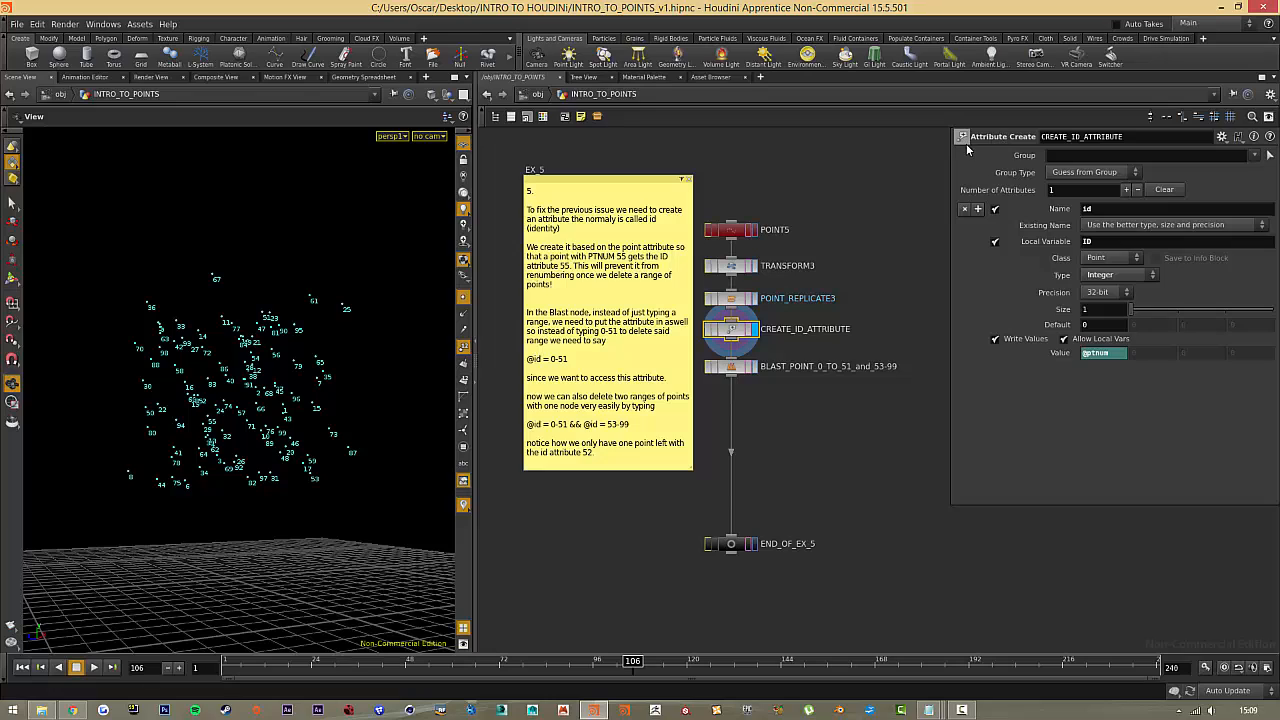
pyautogui.moveTo(1111, 354); pyautogui.dragTo(1087, 368)
pyautogui.click(1083, 356)
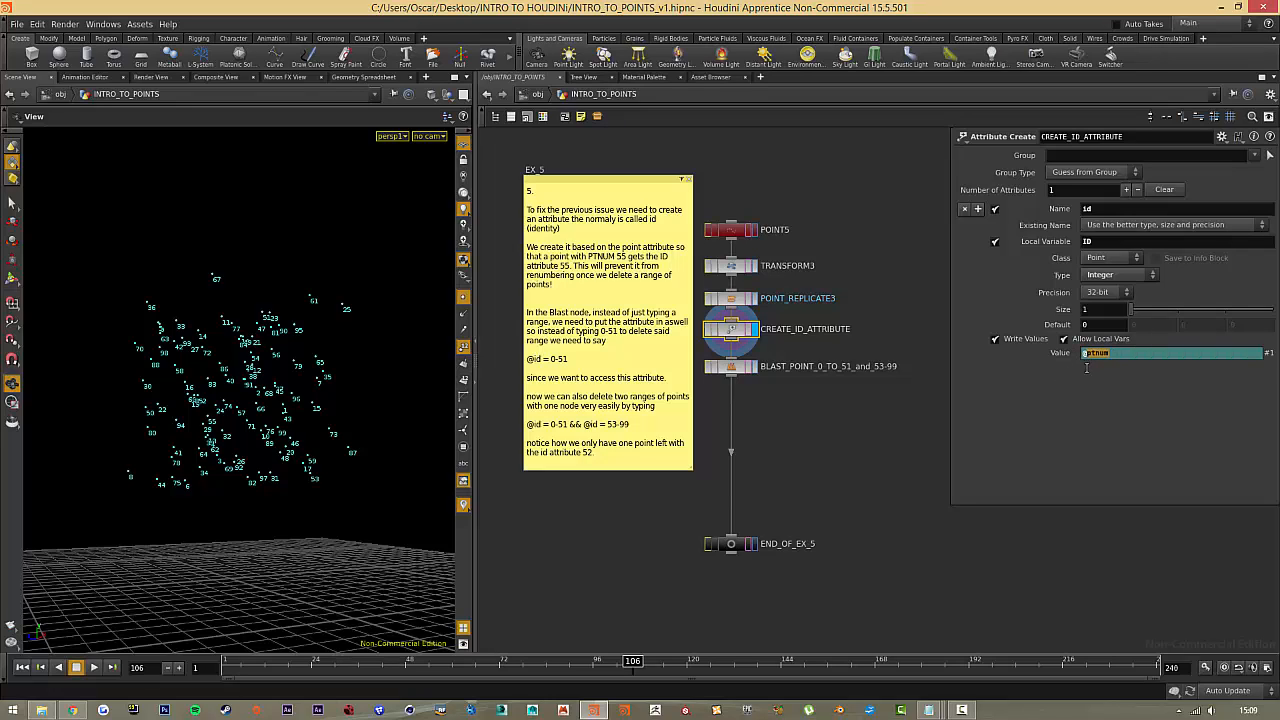
pyautogui.click(1070, 416)
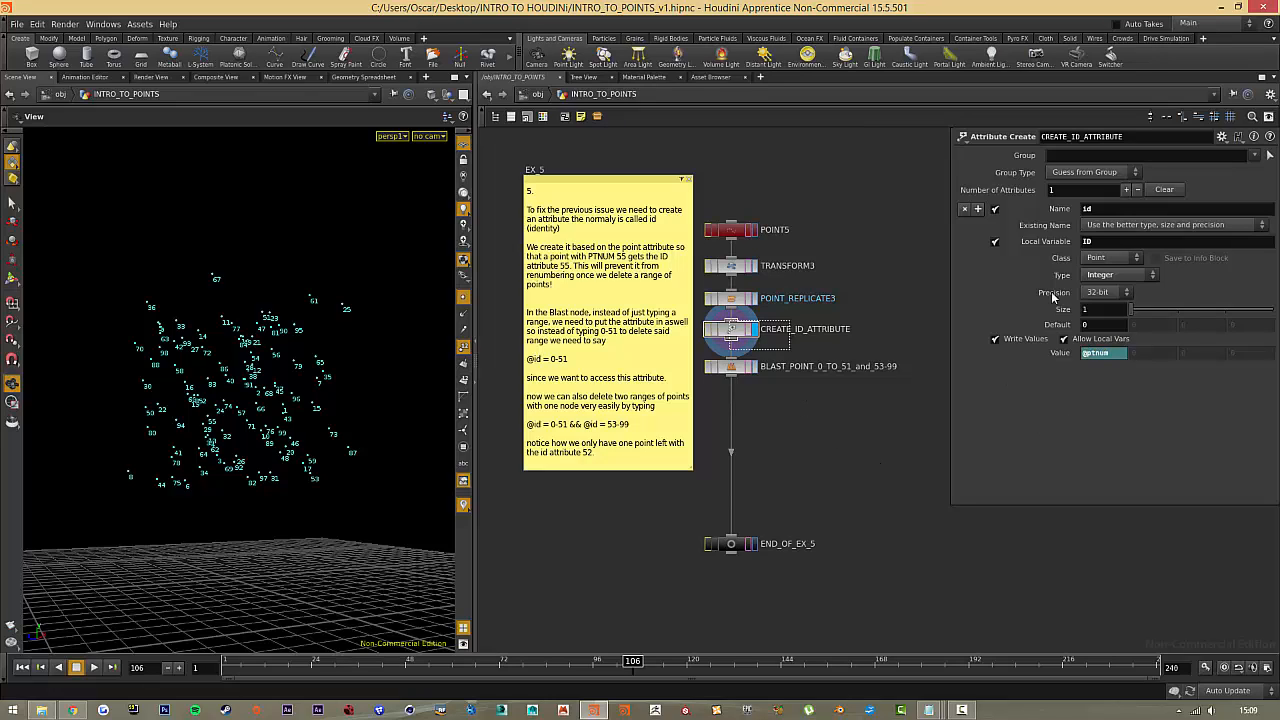
pyautogui.moveTo(1105, 209); pyautogui.dragTo(1055, 212)
pyautogui.click(952, 412)
pyautogui.moveTo(1093, 243); pyautogui.dragTo(1056, 245)
pyautogui.click(1070, 433)
pyautogui.click(1108, 290)
pyautogui.click(1095, 285)
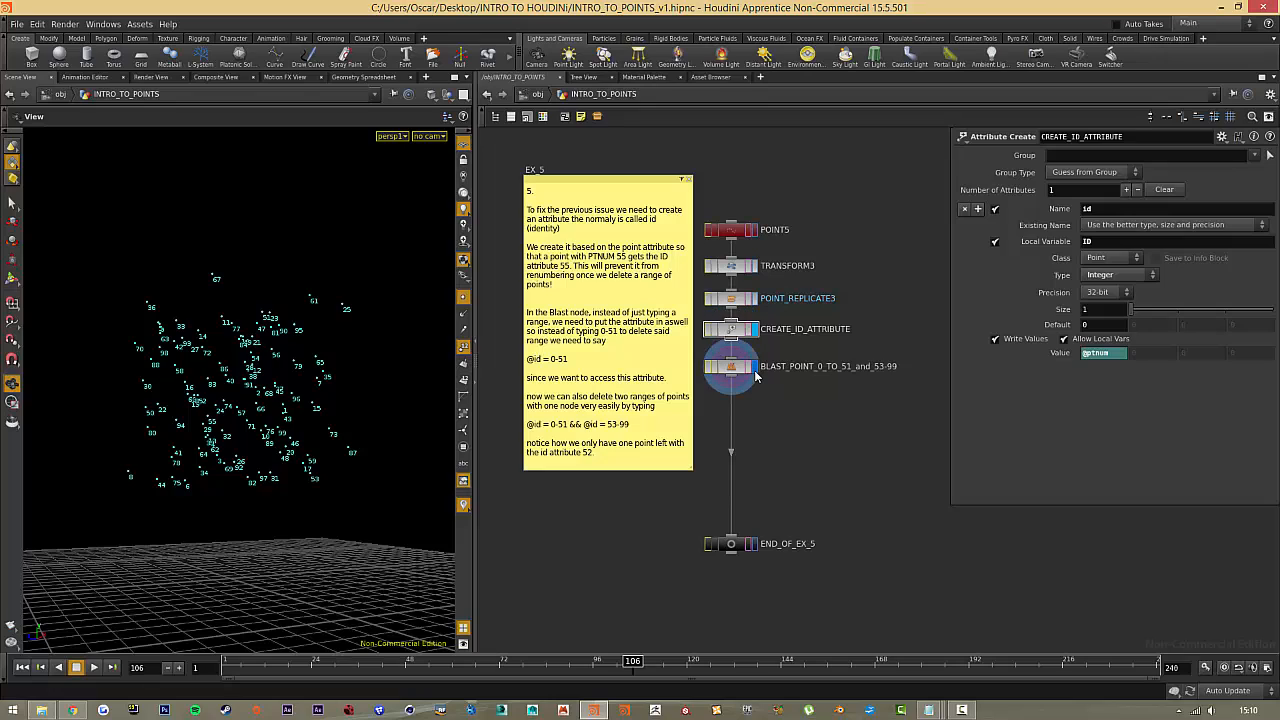
# Step: Display the blast node's result, and review the CREATE_ID_ATTRIBUTE node's point id values in the geometry spreadsheet
pyautogui.click(753, 369)
pyautogui.click(741, 370)
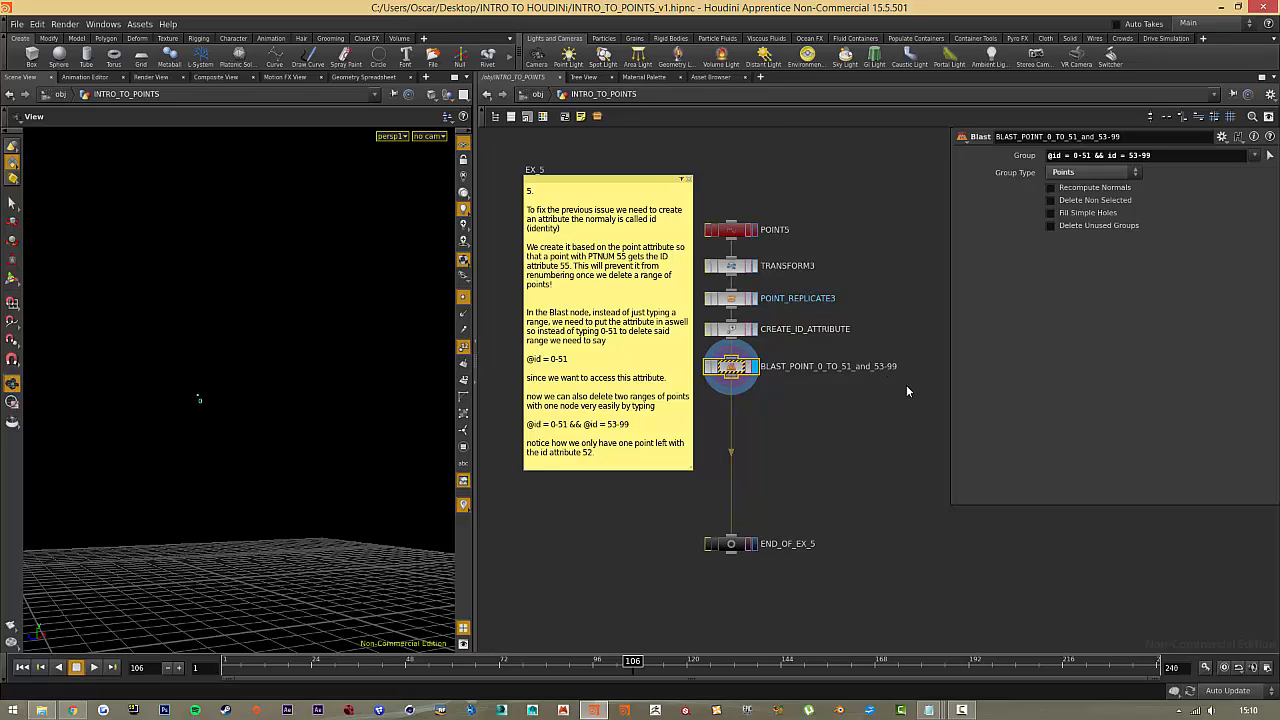
pyautogui.click(755, 333)
pyautogui.click(736, 338)
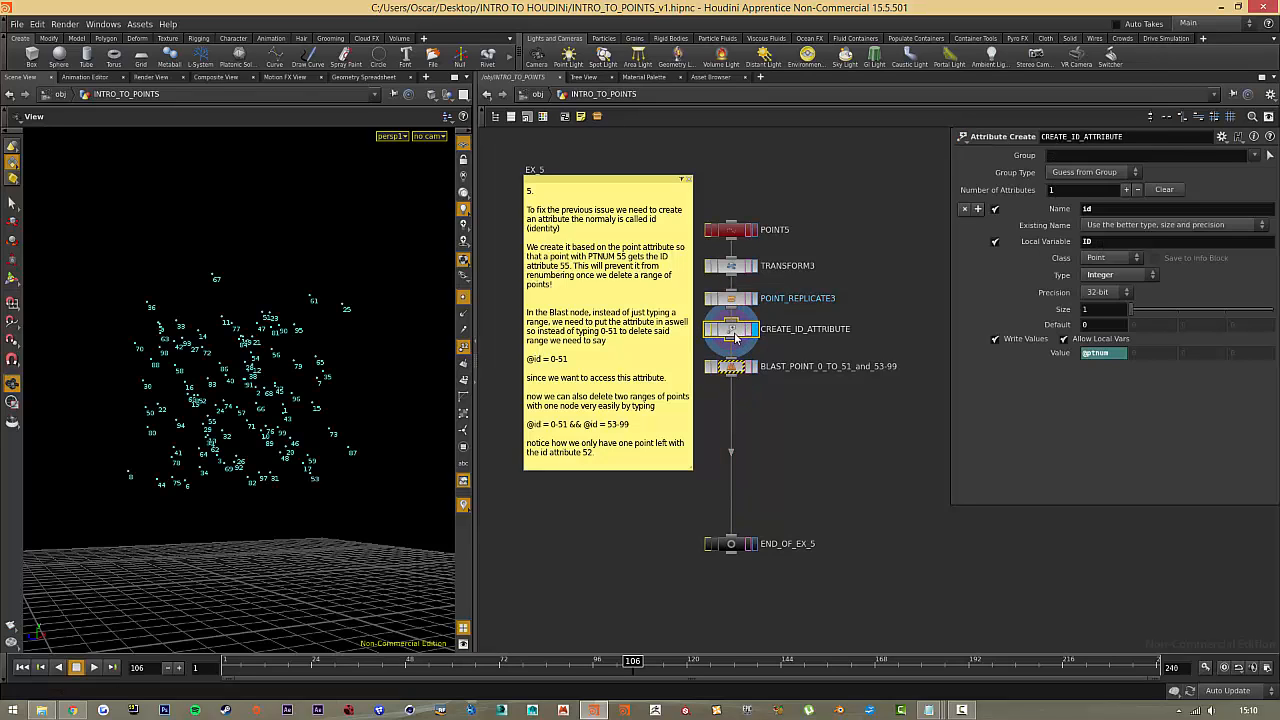
pyautogui.click(363, 78)
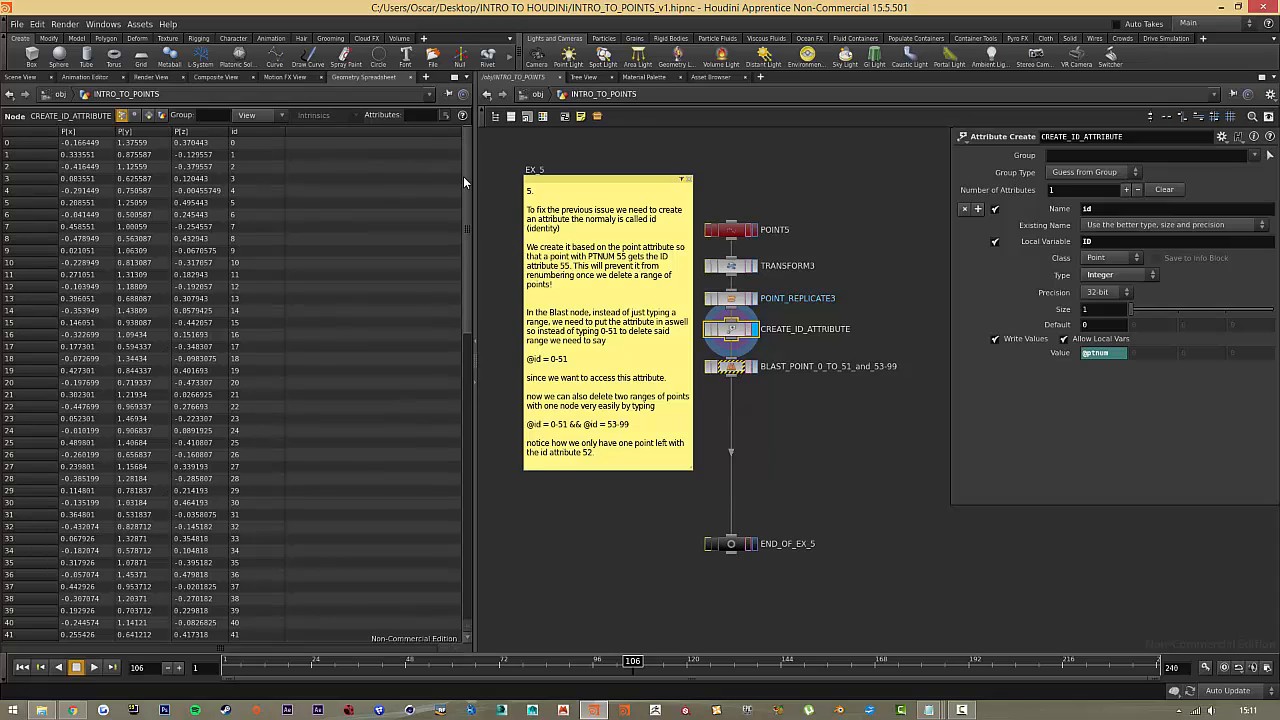
pyautogui.moveTo(464, 180); pyautogui.dragTo(461, 145)
pyautogui.click(22, 77)
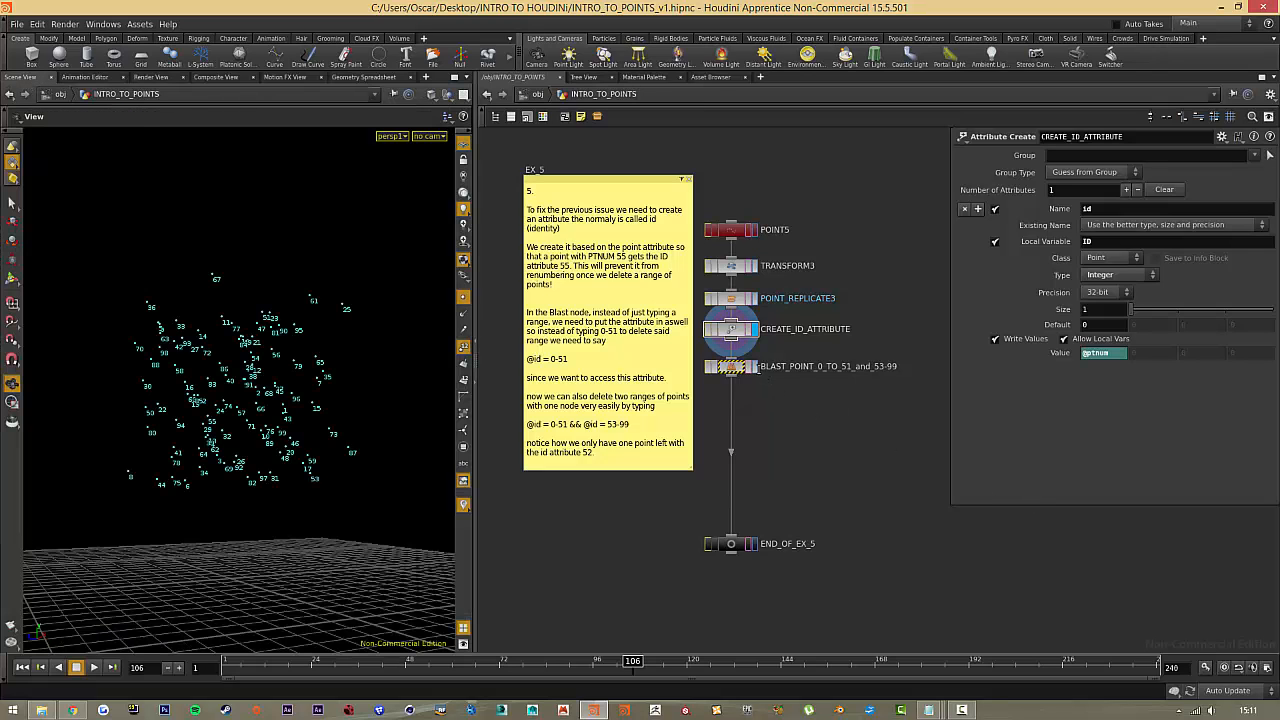
pyautogui.click(755, 367)
pyautogui.click(741, 374)
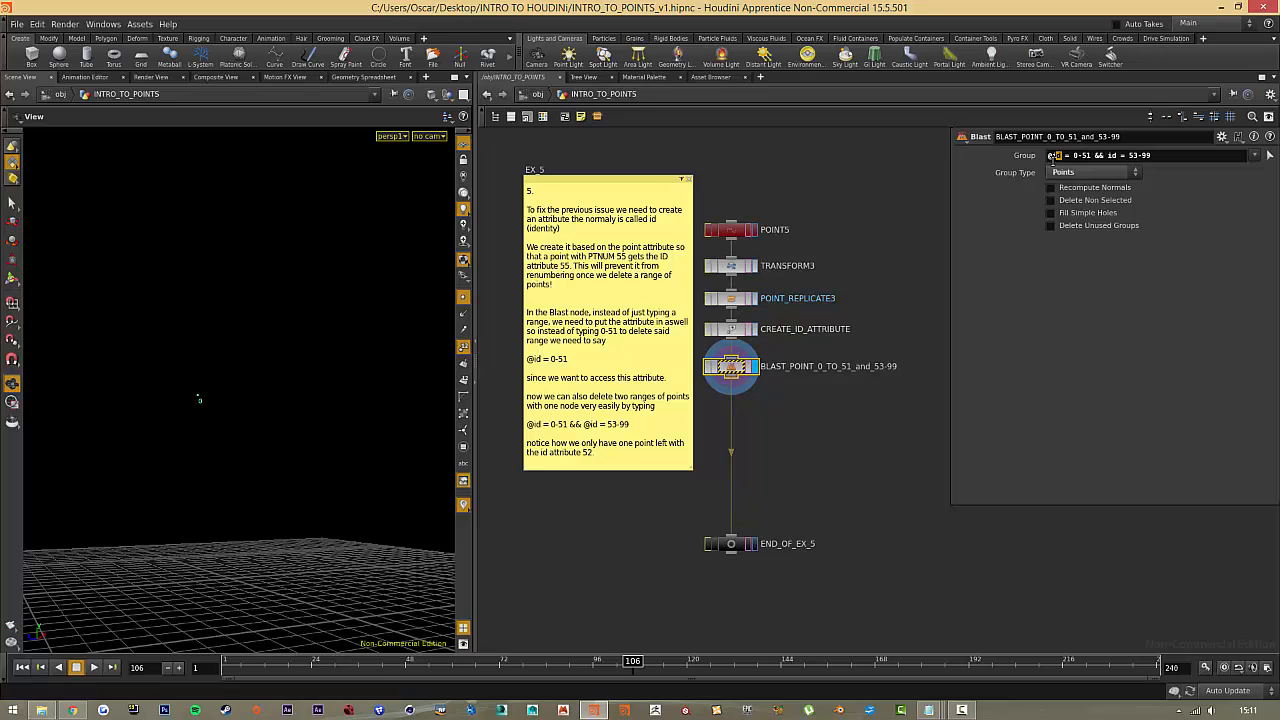
pyautogui.moveTo(1152, 156); pyautogui.dragTo(1095, 157)
pyautogui.press('BackSpace')
pyautogui.press('Return')
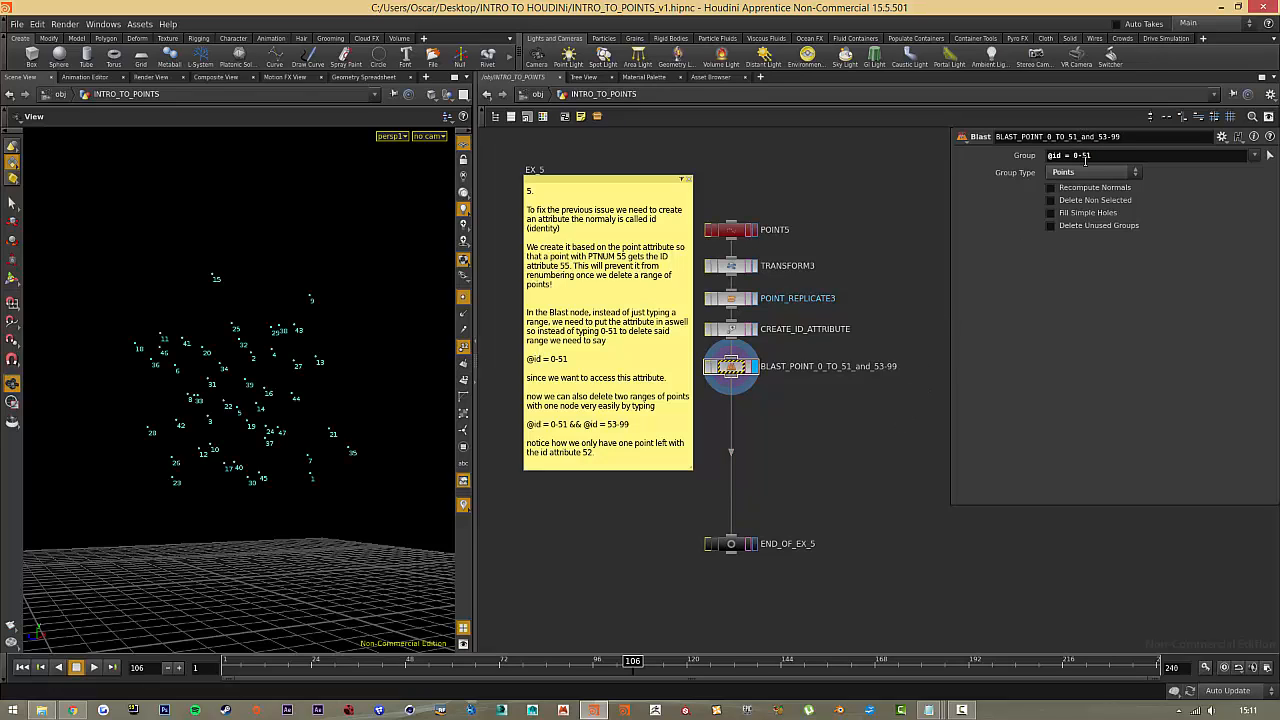
pyautogui.moveTo(1092, 157); pyautogui.dragTo(1047, 170)
pyautogui.click(1074, 157)
pyautogui.middleClick(731, 367)
pyautogui.middleClick(740, 368)
pyautogui.hotkey('ctrl', 'z')
pyautogui.click(1104, 157)
pyautogui.press('Return')
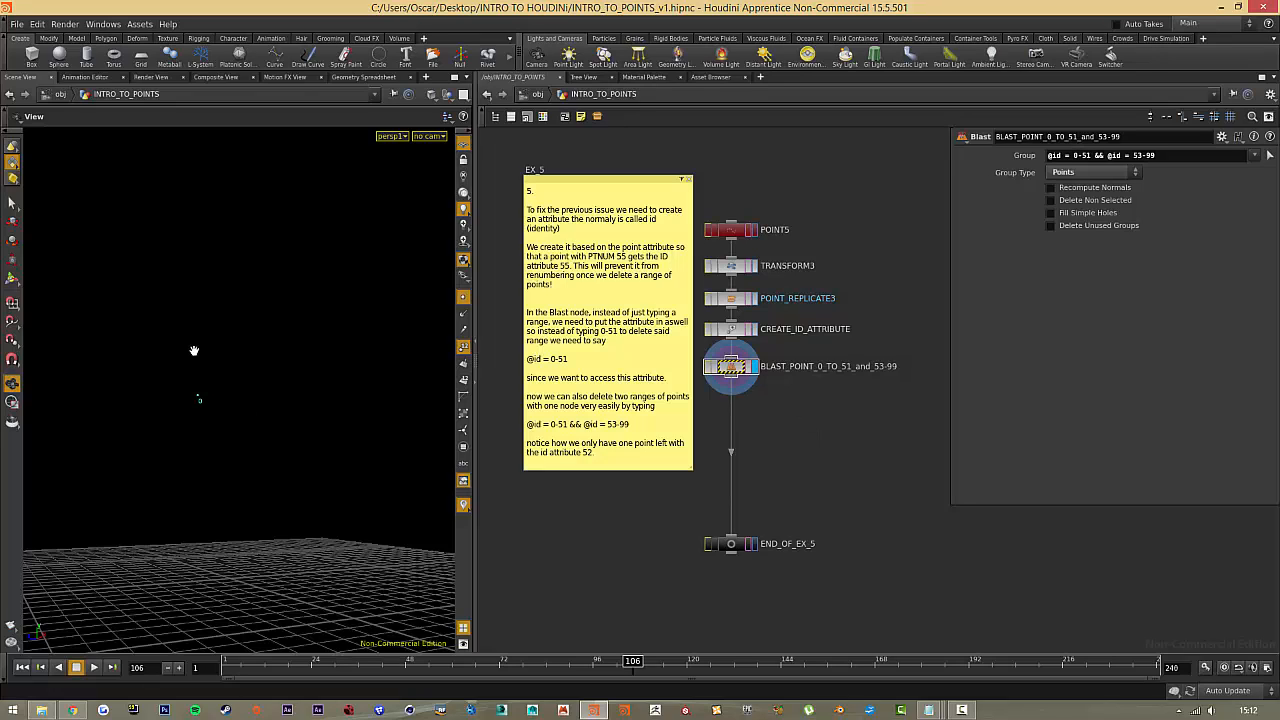
# Step: Check the id of the remaining blasted geometry in the geometry spreadsheet, and return to the 3D scene
pyautogui.click(369, 76)
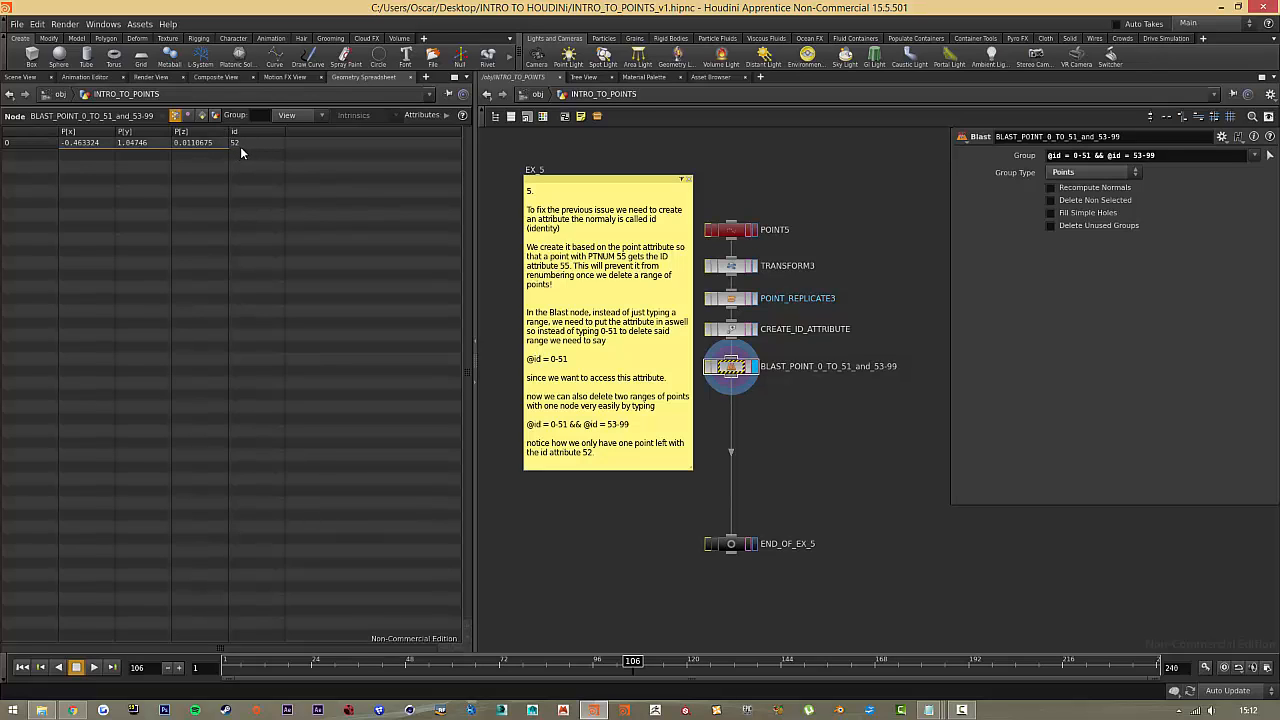
pyautogui.click(20, 77)
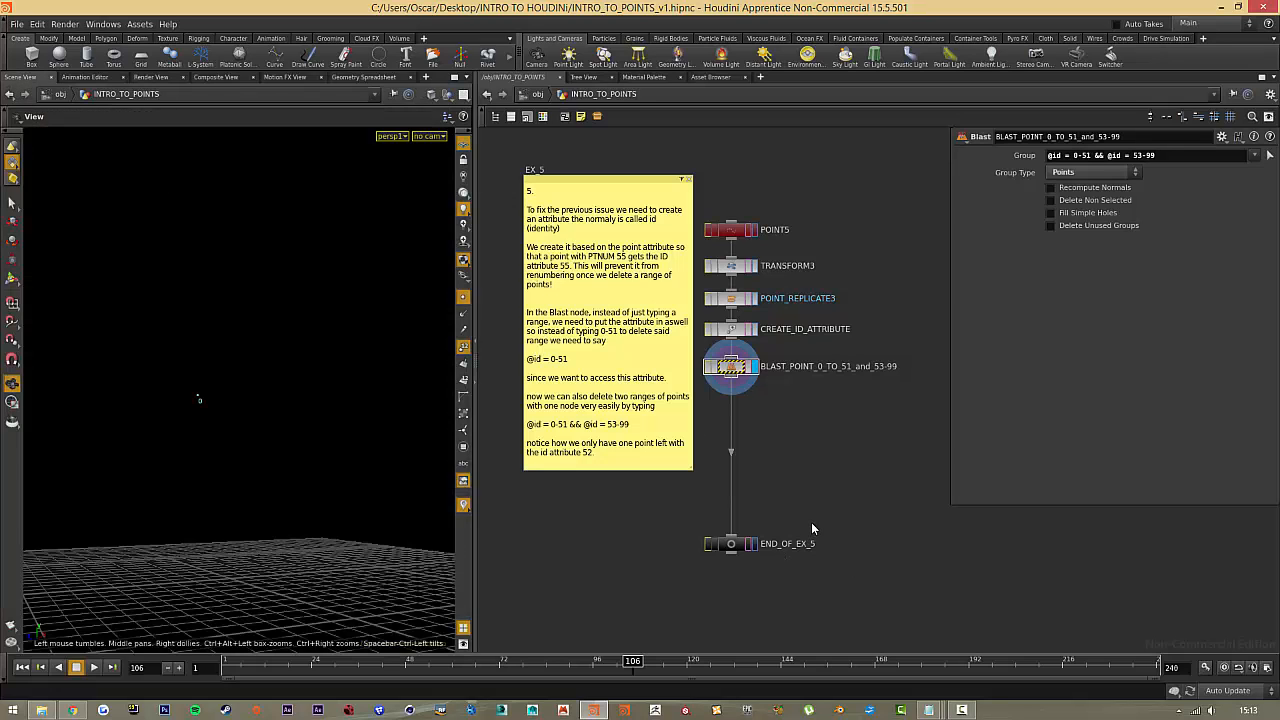